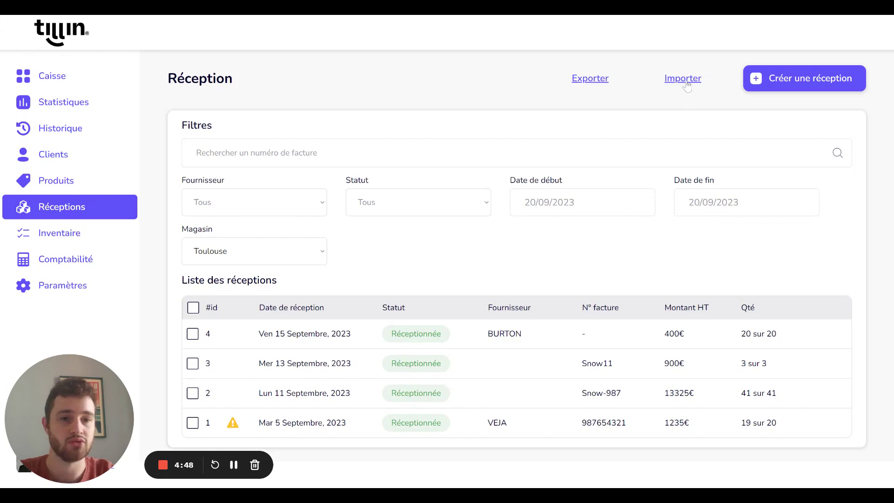
View the requirements for importing a reception from a CSV file, and close them without importing.
left_click(687, 87)
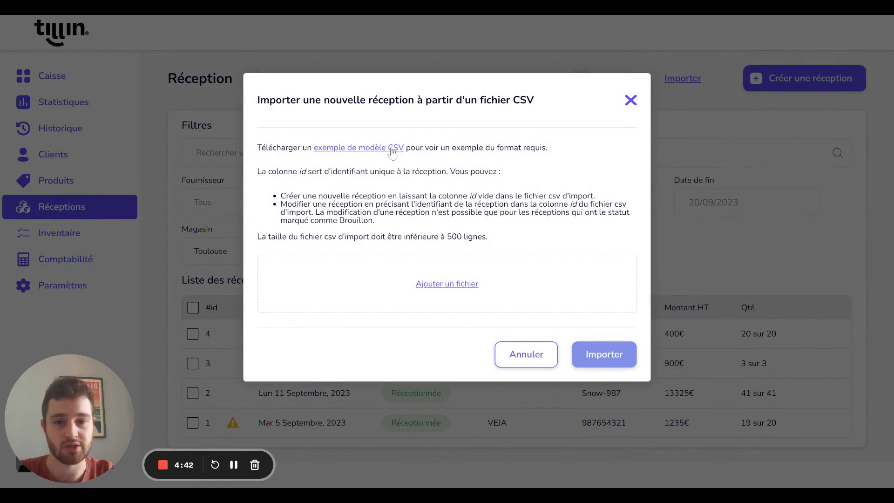
left_click(631, 100)
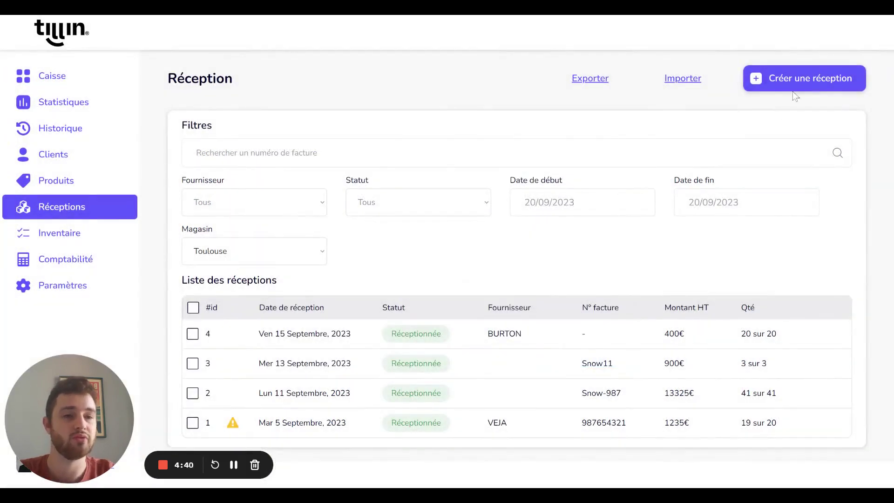
Create a new reception dated 21/09/2023 with KOLA as the supplier.
left_click(796, 83)
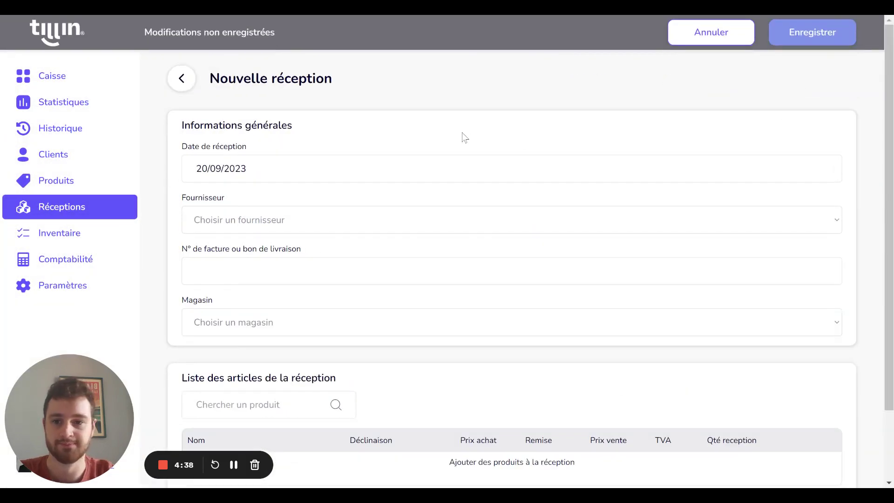
left_click(315, 173)
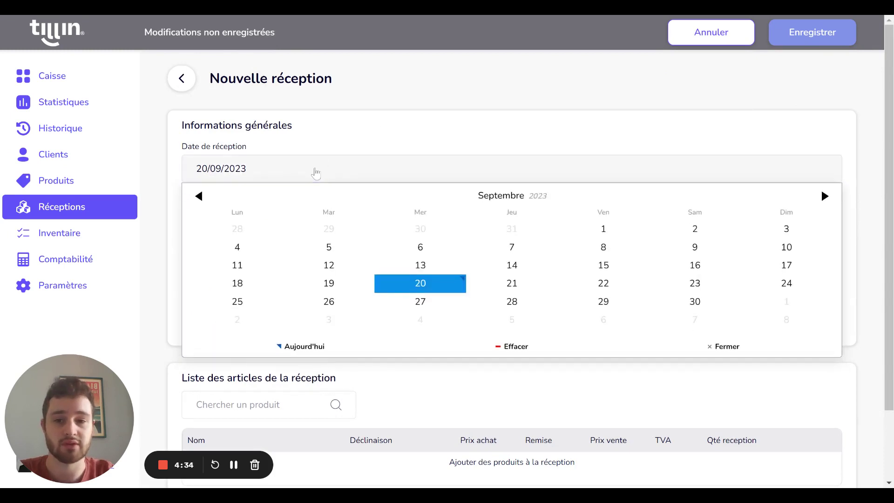
left_click(520, 289)
left_click(300, 231)
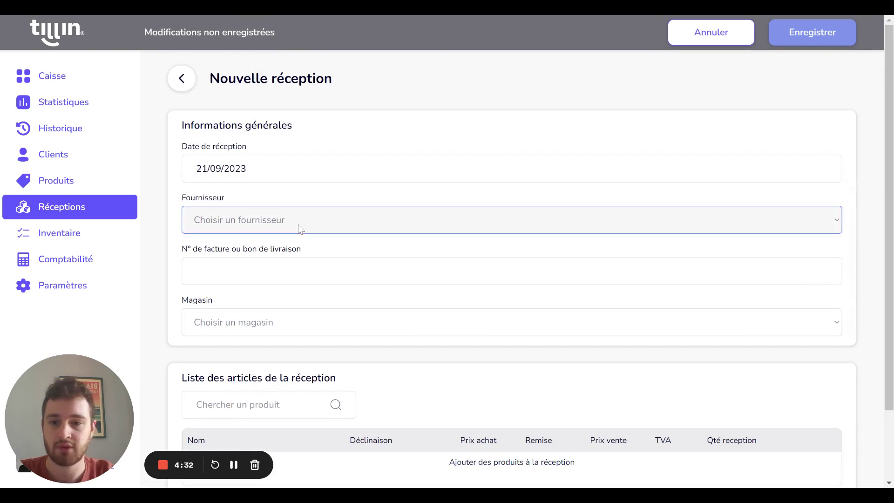
left_click(277, 276)
Enter 123456 as the invoice or delivery note number and assign the reception to the Toulouse store.
left_click(278, 275)
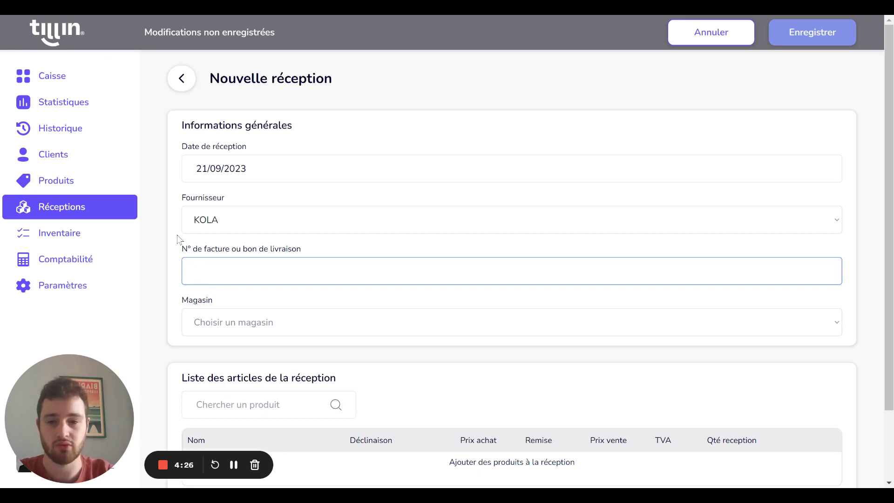
type("123456")
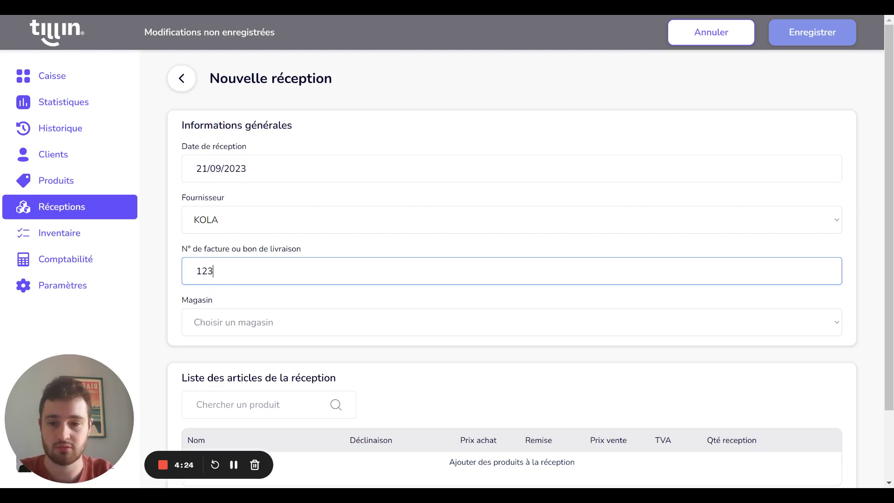
left_click(220, 325)
left_click(221, 338)
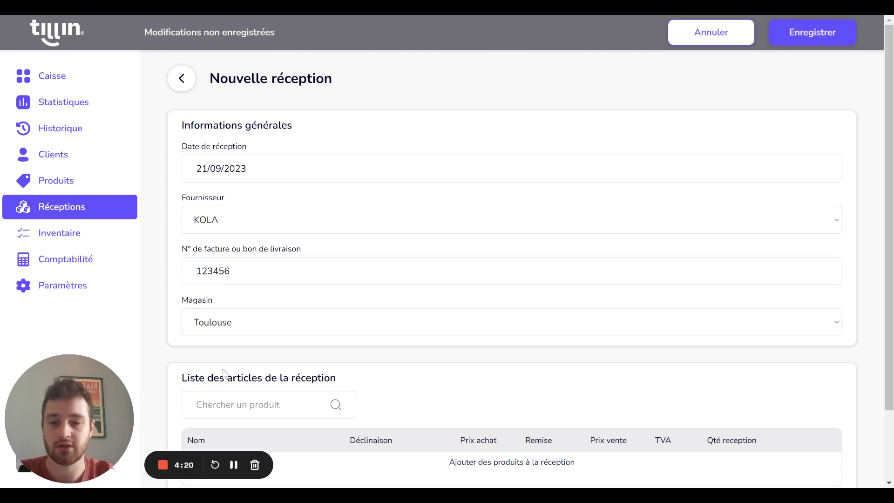
Add all yellow and green variants of the T-shirt Coton product to the reception's article list.
scroll(235, 359, "down", 2)
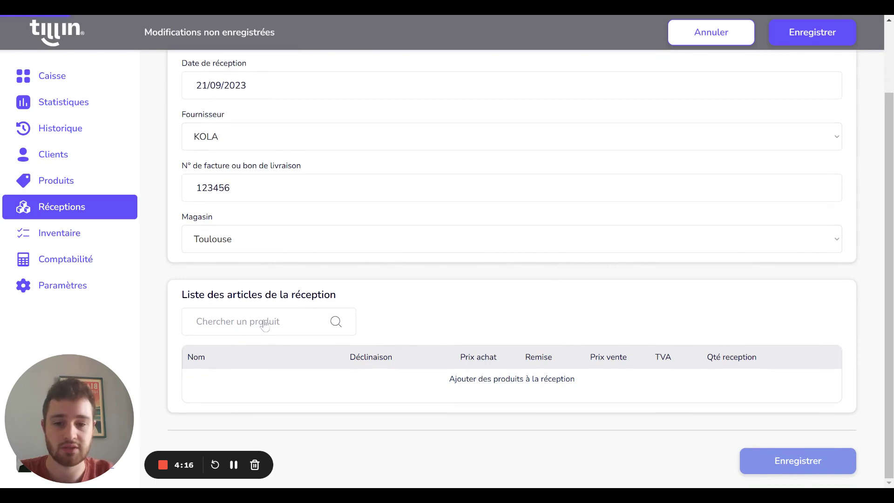
left_click(333, 323)
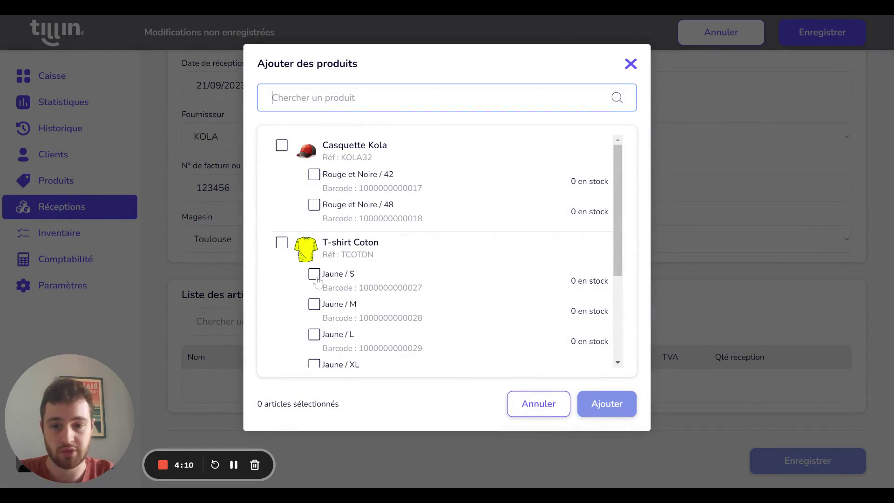
left_click(314, 275)
left_click(314, 305)
left_click(314, 334)
scroll(326, 325, "down", 3)
scroll(438, 252, "up", 3)
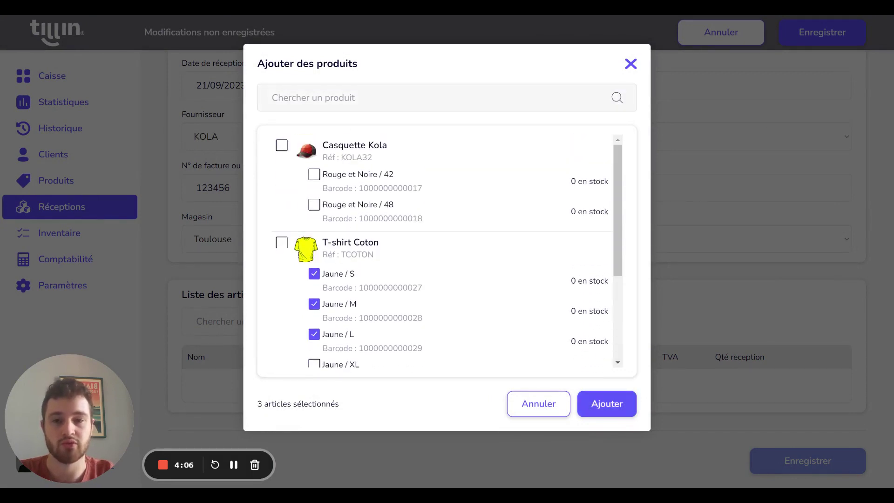
left_click(281, 242)
scroll(344, 257, "down", 3)
scroll(344, 257, "up", 2)
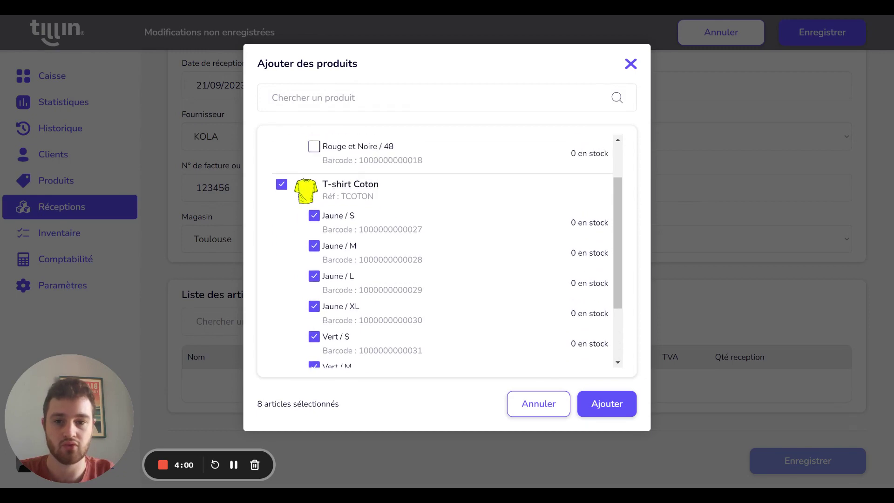
left_click(602, 408)
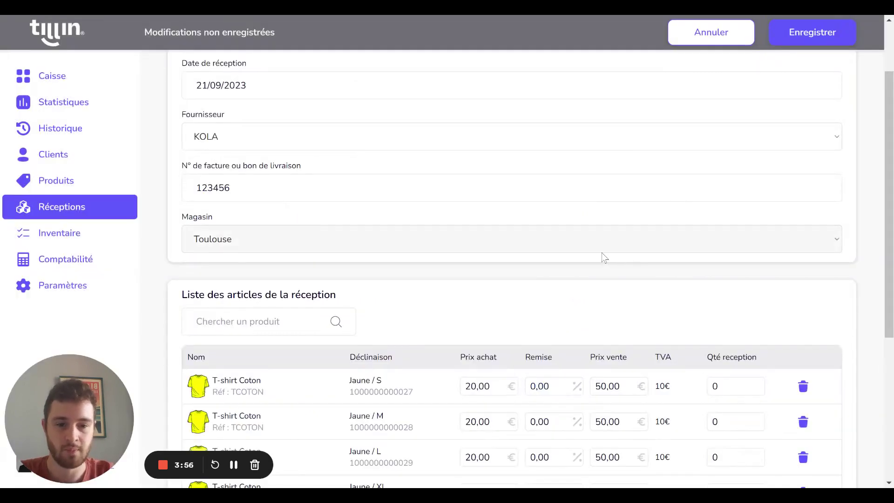
Set the reception quantities of the Jaune T-shirts to 1 for S, 2 for M, 2 for L and 1 for XL.
scroll(582, 261, "down", 2)
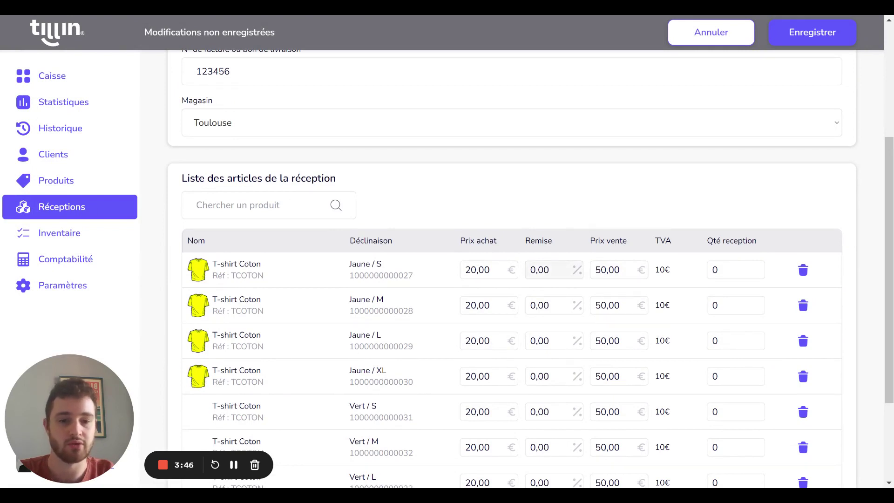
left_click(713, 269)
type("1")
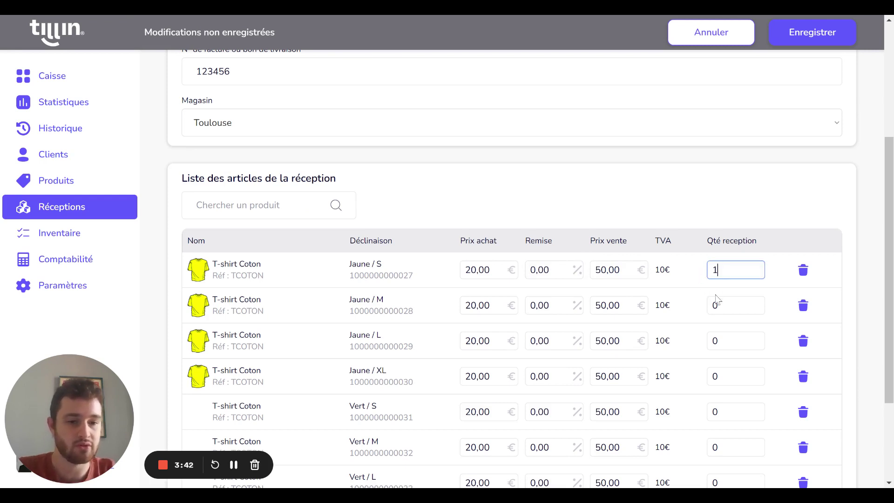
left_click(715, 305)
type("2")
scroll(707, 305, "down", 3)
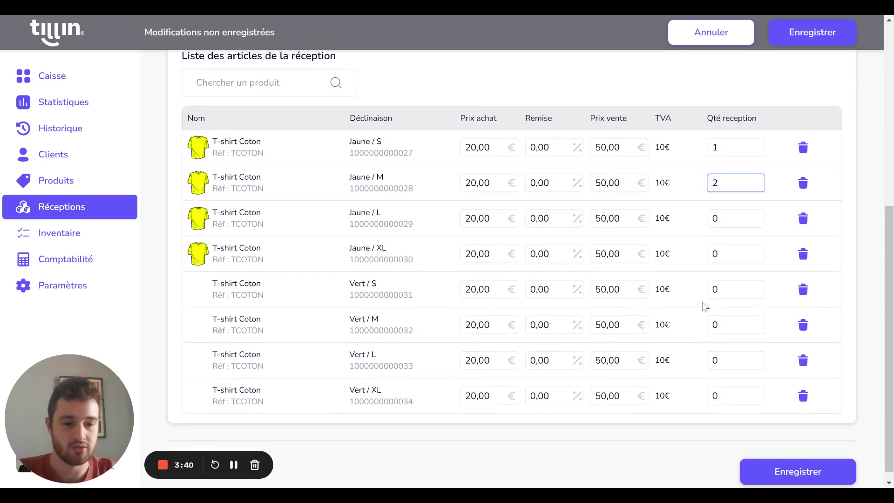
left_click(713, 208)
type("2")
left_click(713, 242)
type("1")
Set the Vert T-shirt quantities to 1 for S, 2 for M, 2 for L and 1 for XL, and save the reception.
left_click(714, 278)
type("1")
left_click(713, 313)
type("2")
left_click(708, 349)
type("2")
left_click(705, 386)
type("1")
left_click(700, 366)
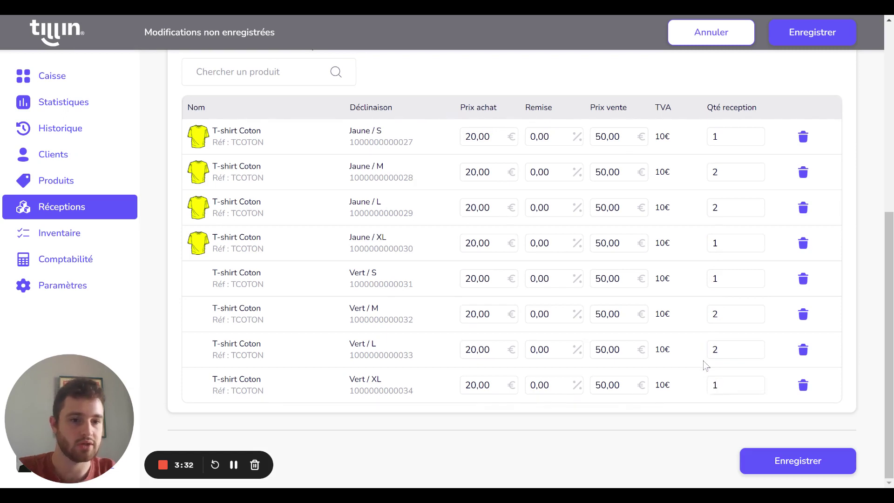
left_click(802, 464)
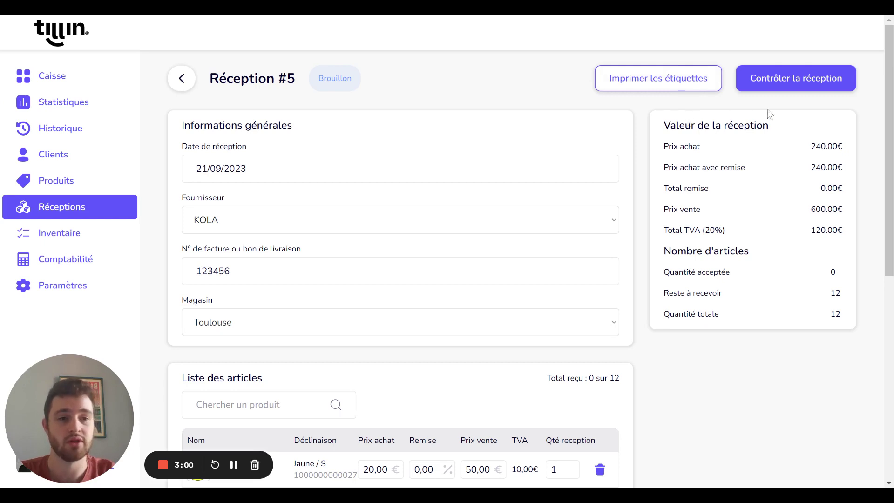
Start checking the reception and set the accepted quantities to 1 for Jaune / S, 2 for Jaune / M and 2 for Jaune / L.
left_click(790, 83)
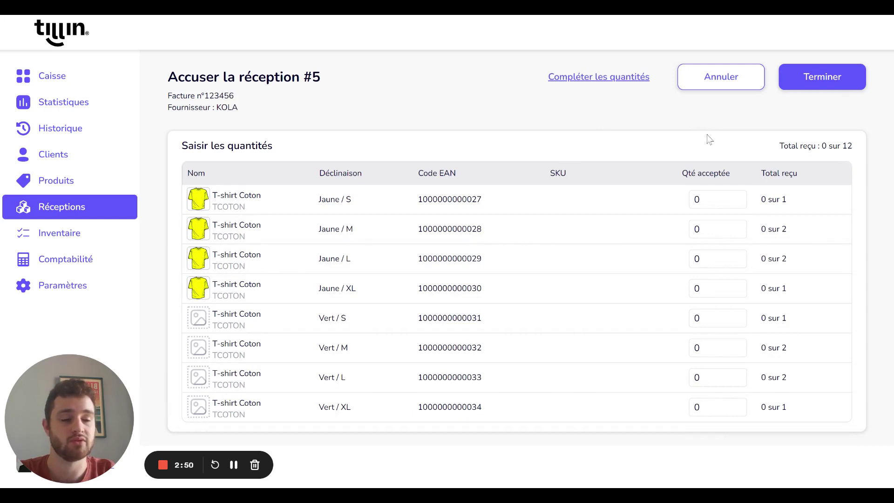
left_click_drag(712, 199, 681, 201)
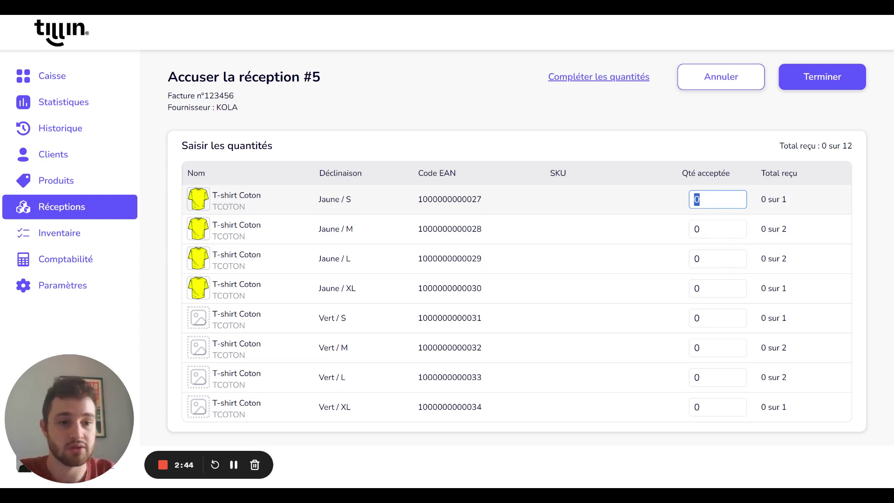
type("1")
key("Tab")
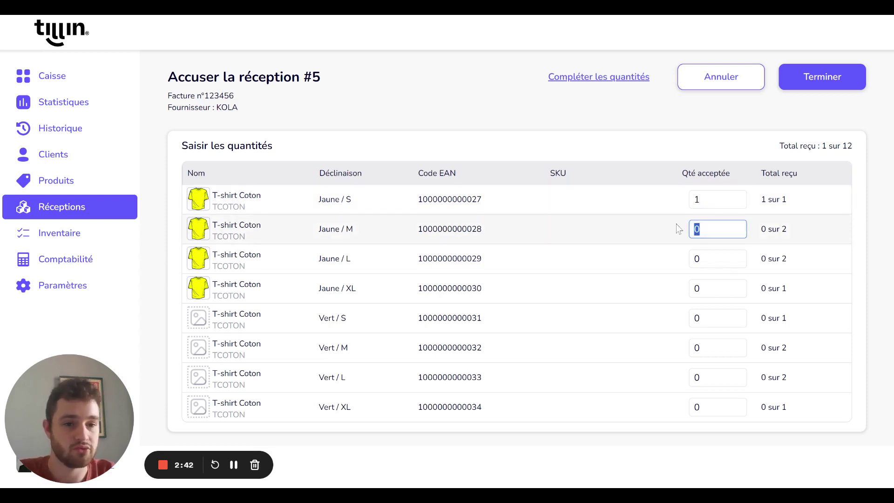
type("2")
key("Tab")
type("2")
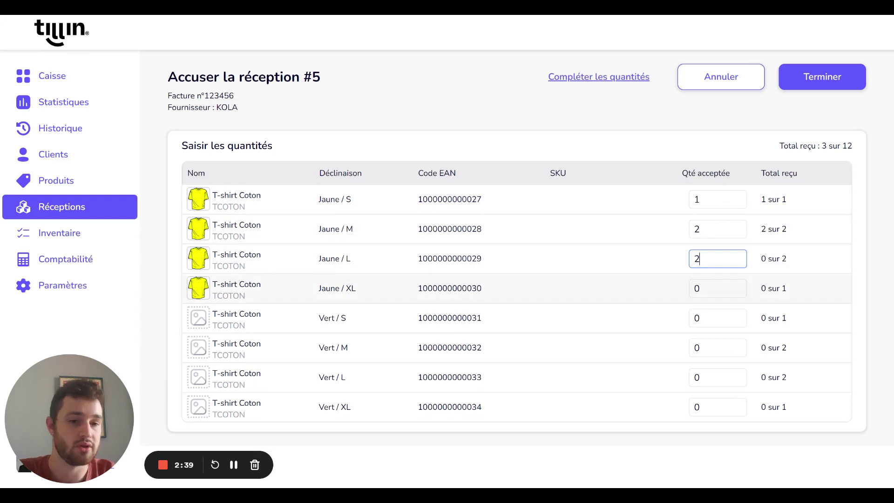
left_click(672, 259)
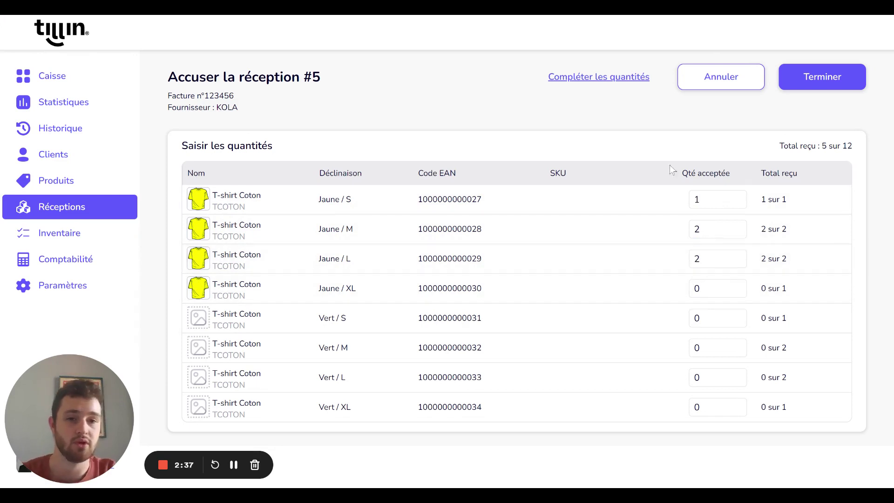
Fill in all remaining accepted quantities automatically, and set the accepted quantity of Jaune / S to 0.
left_click(608, 83)
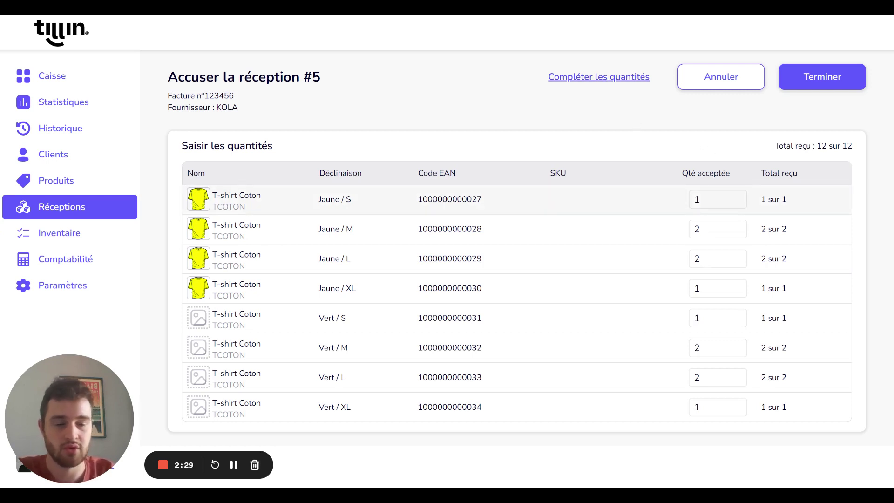
double_click(694, 200)
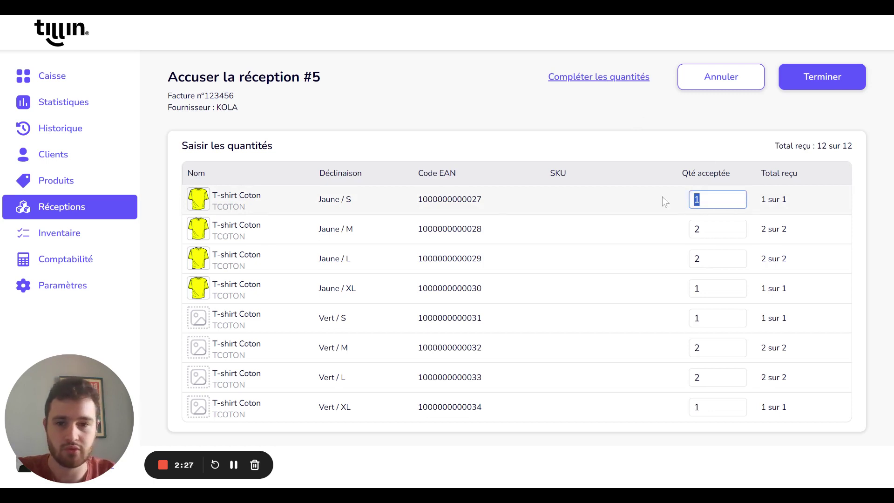
type("0")
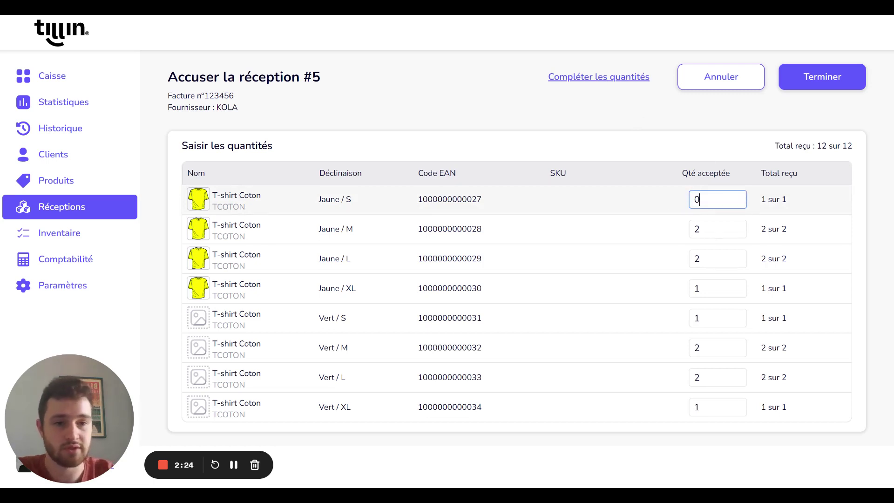
left_click(642, 200)
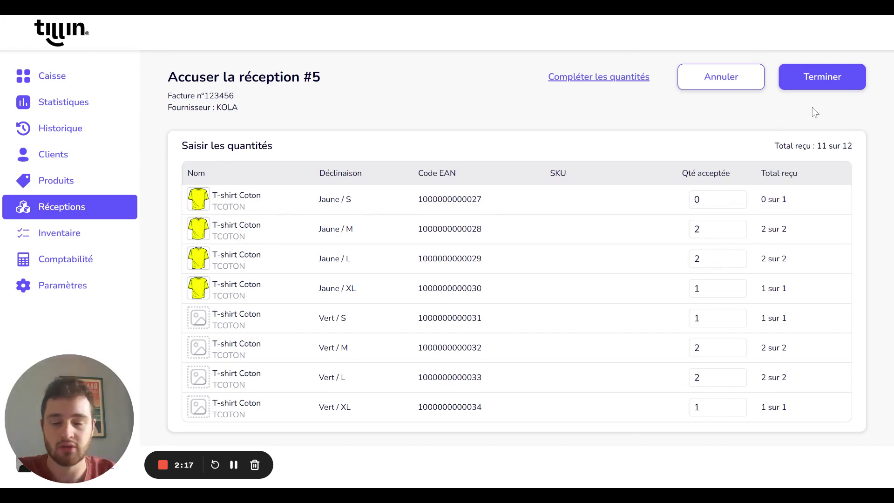
Finish the reception, giving "Erreur Fournisseur" as the reason for the stock discrepancy.
left_click(823, 78)
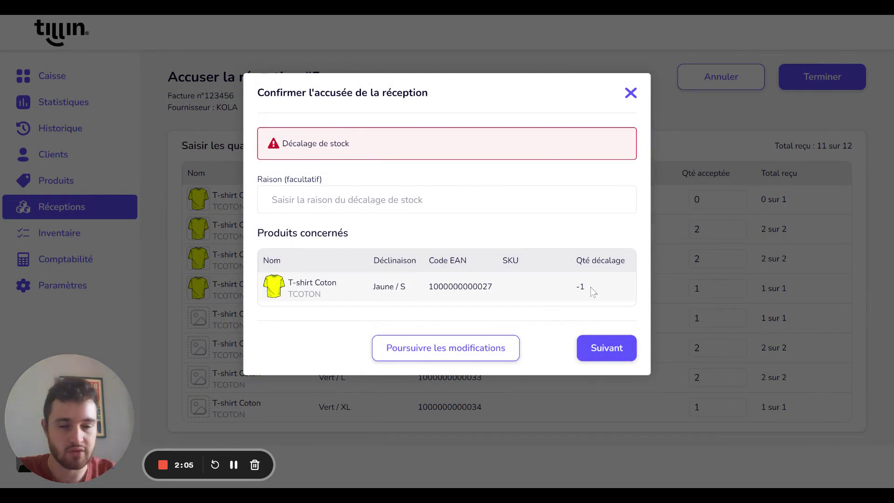
left_click(409, 190)
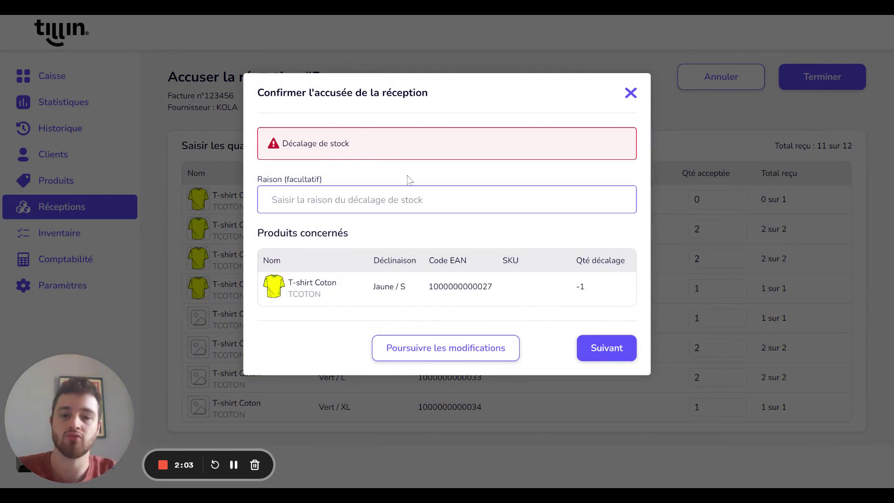
type("Erreur ")
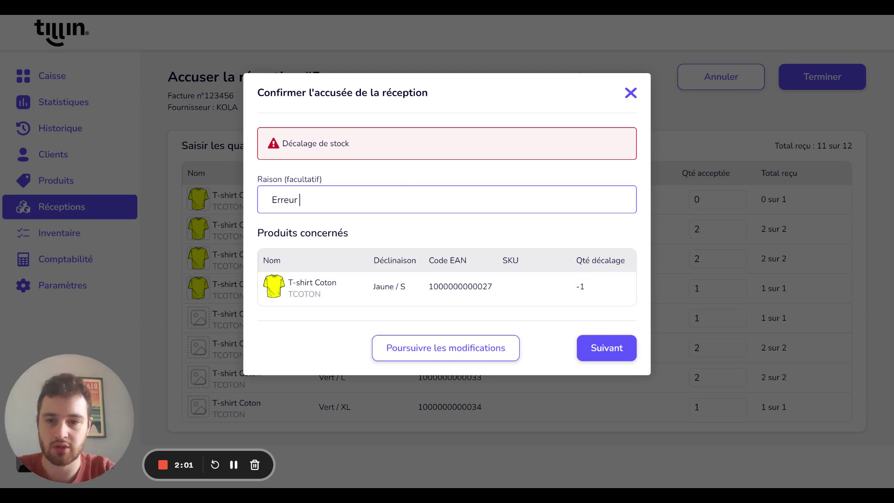
type("Fournisseur")
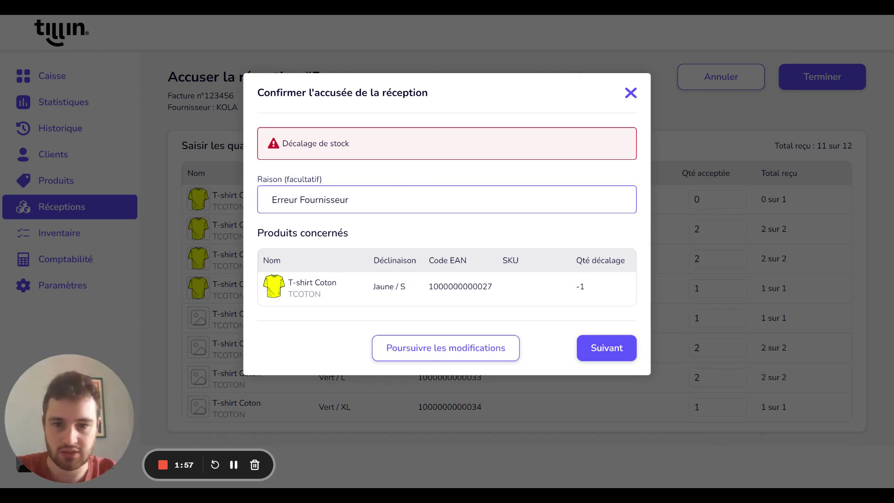
left_click(407, 178)
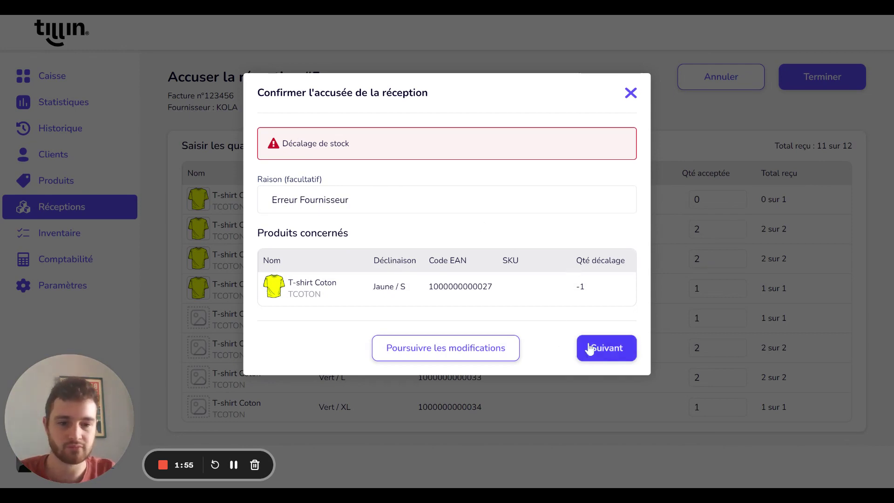
left_click(610, 352)
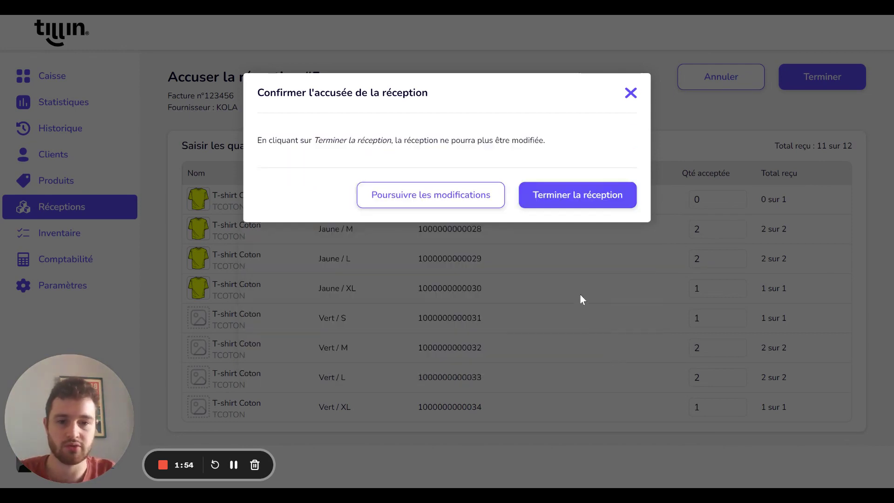
left_click(585, 198)
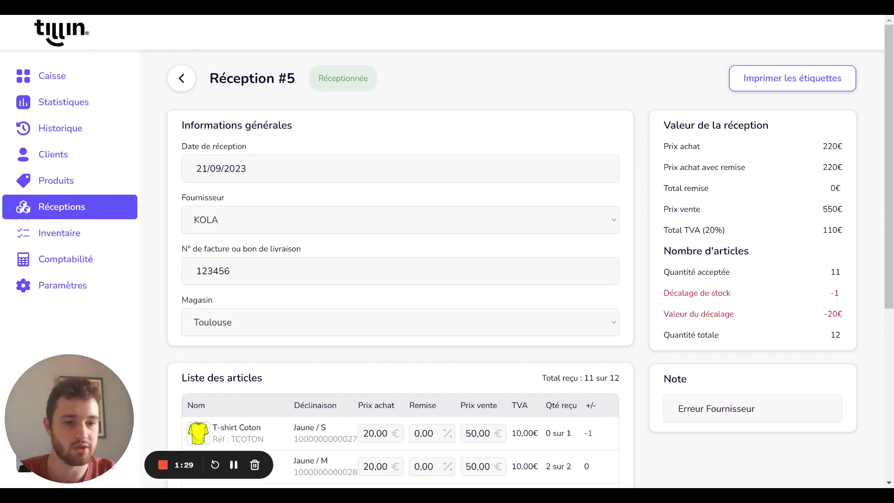
Review the received quantities and discrepancies in the completed reception's article list, and return to the list of receptions.
scroll(661, 279, "down", 4)
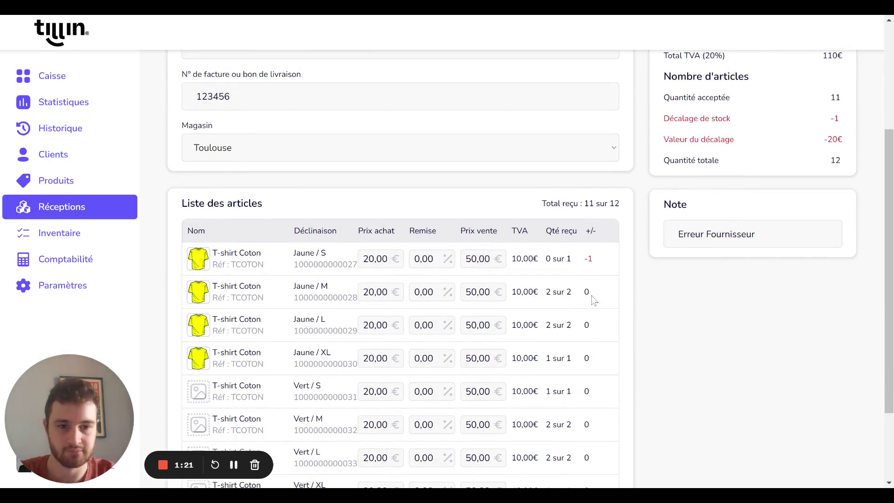
scroll(614, 295, "up", 4)
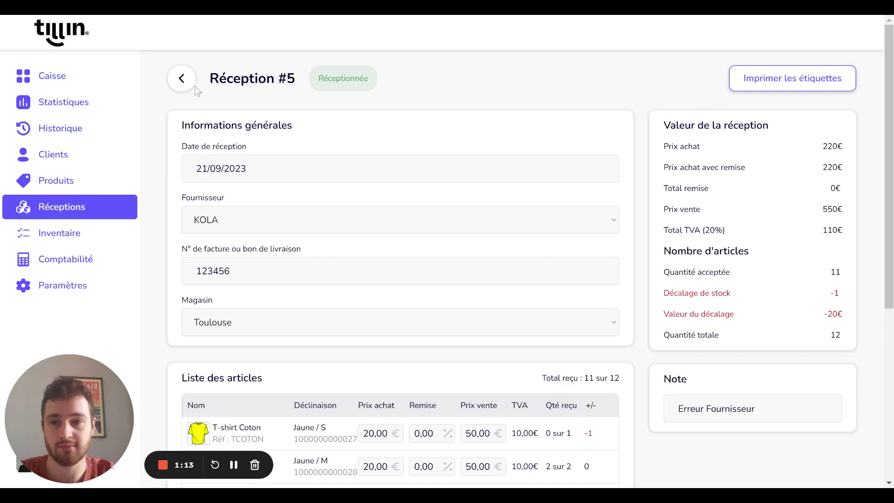
left_click(182, 78)
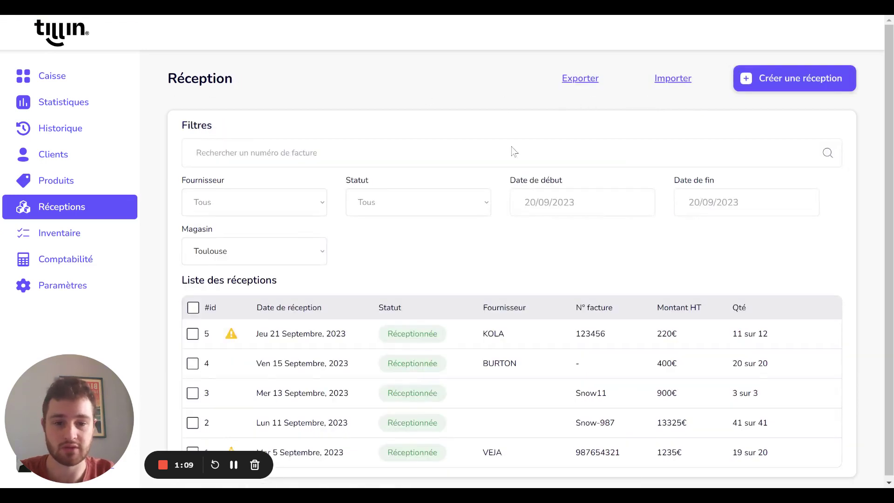